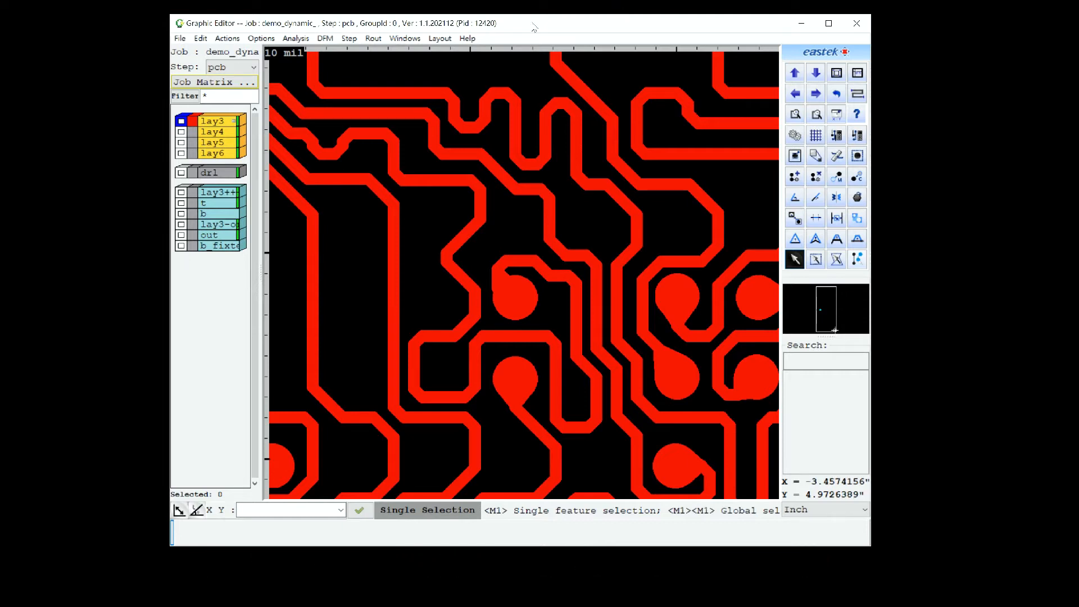
Open the Dynamic Etch Compensation (V2) tool from the advanced DFM functions.
{"action": "left_click", "coordinate": [326, 39]}
{"action": "mouse_move", "coordinate": [362, 142]}
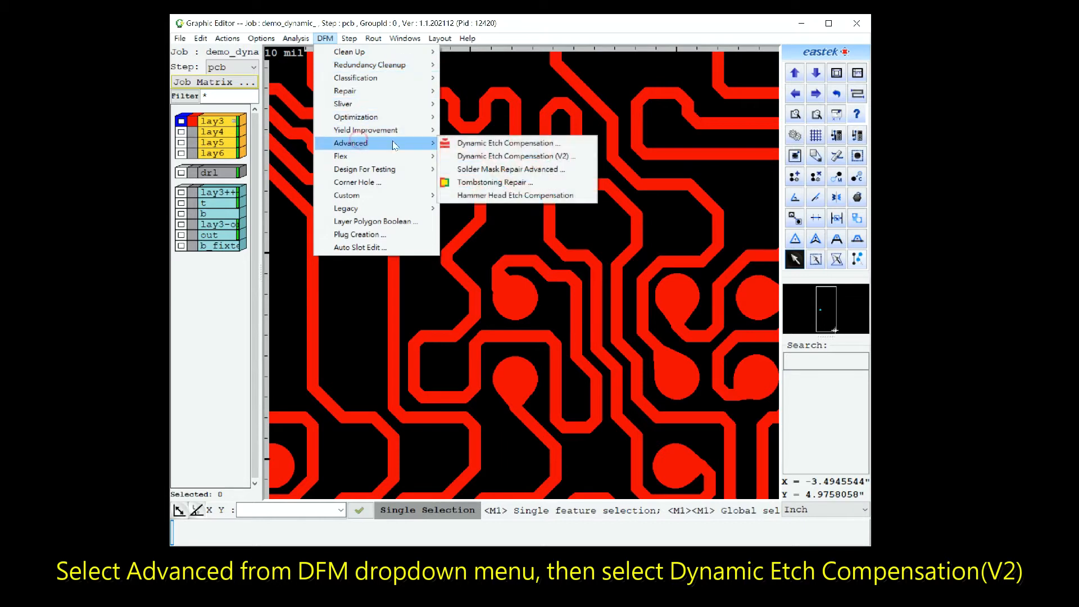
{"action": "left_click", "coordinate": [511, 156]}
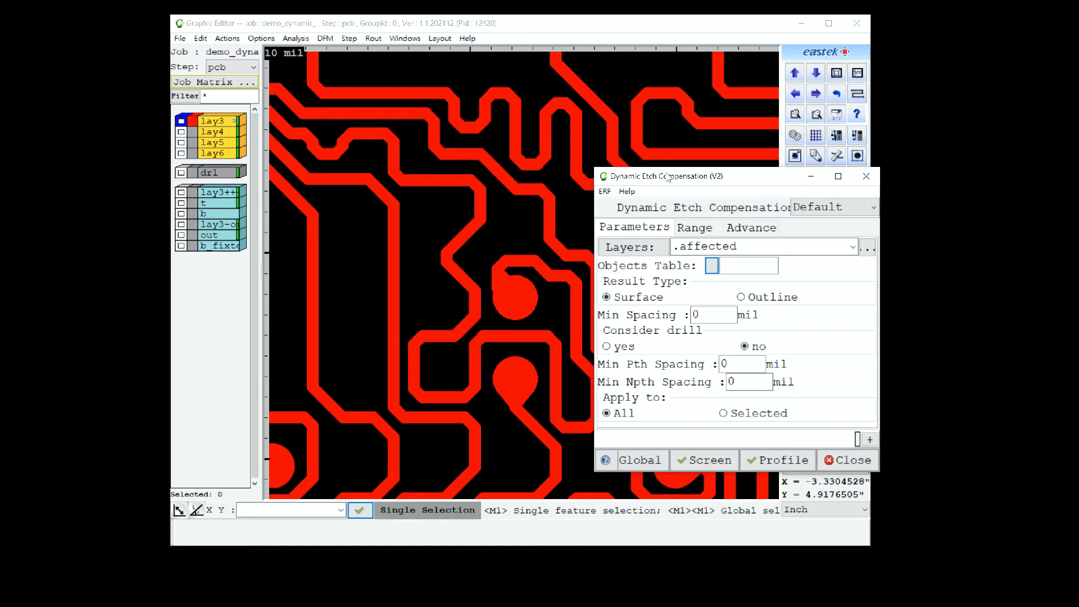
Choose lay3 from the layer list as the compensation layer, and switch the layer choice to .work.
{"action": "left_click", "coordinate": [633, 249]}
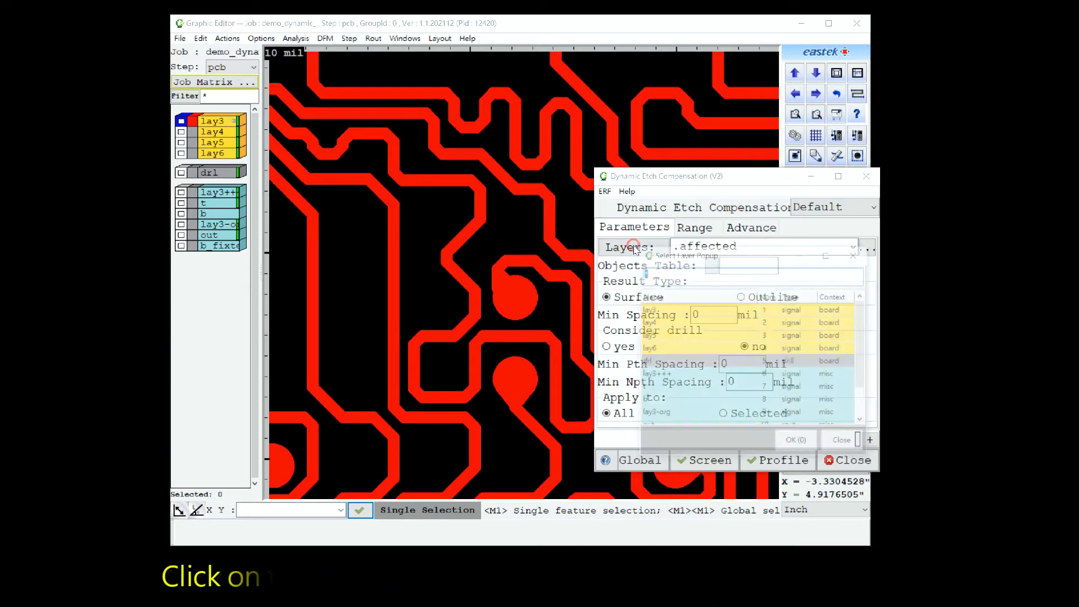
{"action": "left_click", "coordinate": [675, 311]}
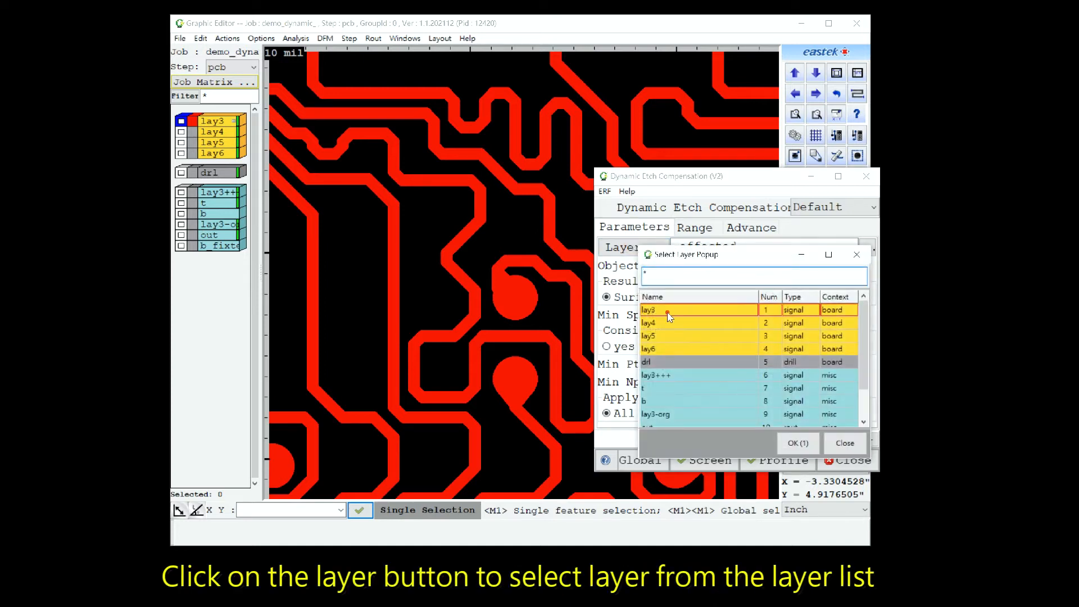
{"action": "left_click", "coordinate": [800, 443]}
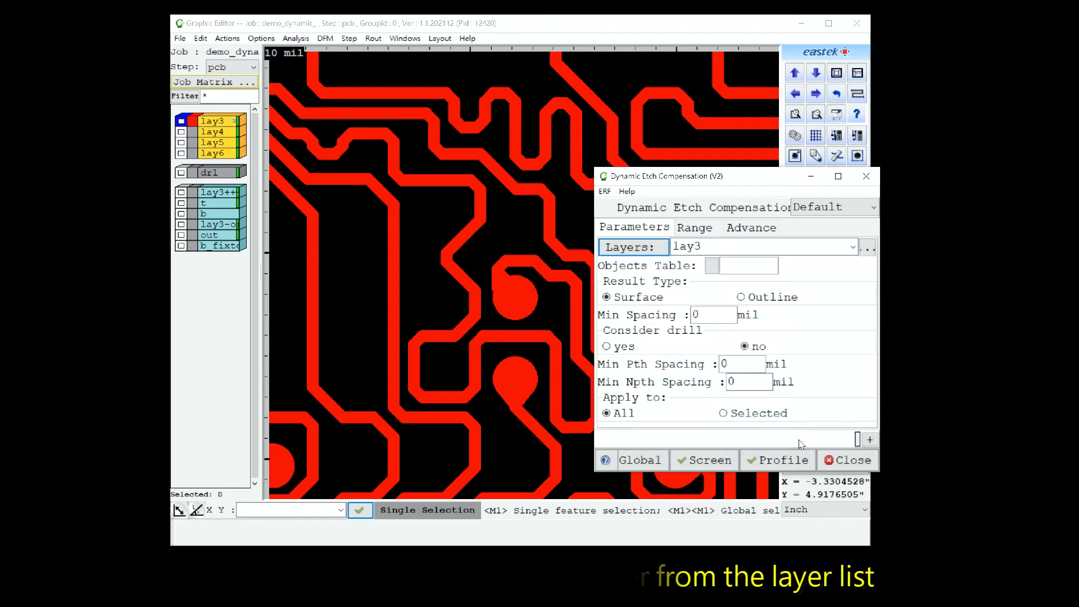
{"action": "left_click", "coordinate": [852, 249]}
{"action": "left_click", "coordinate": [730, 265]}
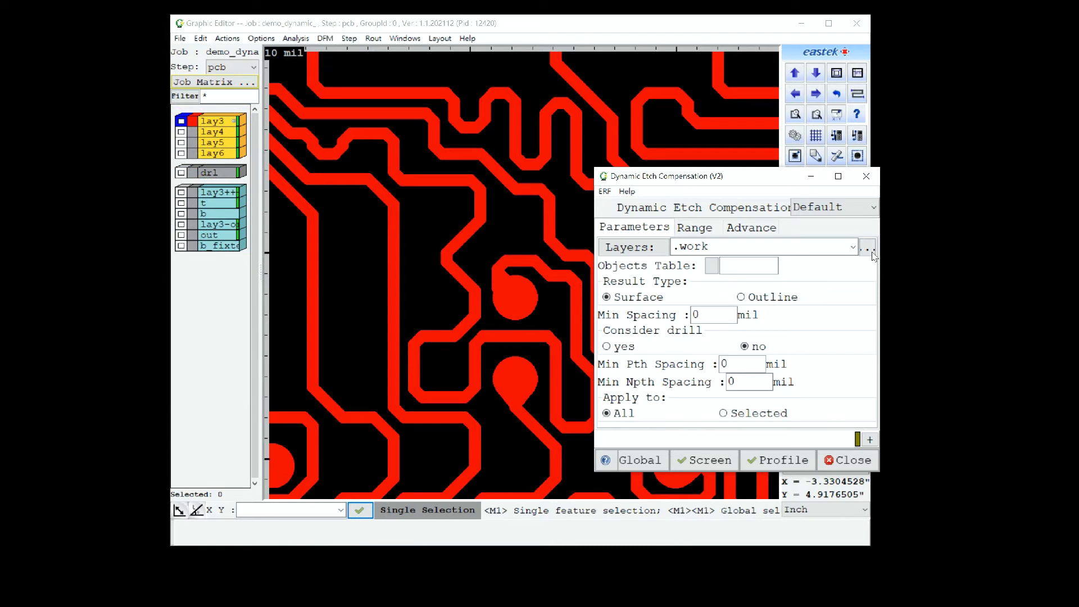
Set the layers for the etch compensation to .affected.
{"action": "left_click", "coordinate": [853, 247]}
{"action": "left_click", "coordinate": [689, 274]}
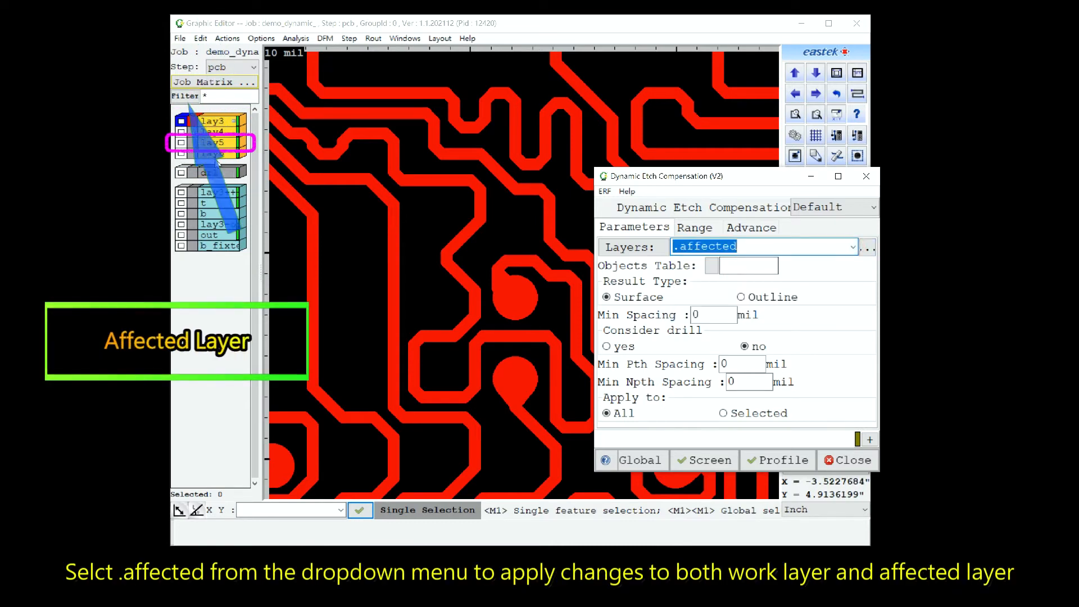
{"action": "left_click", "coordinate": [181, 142]}
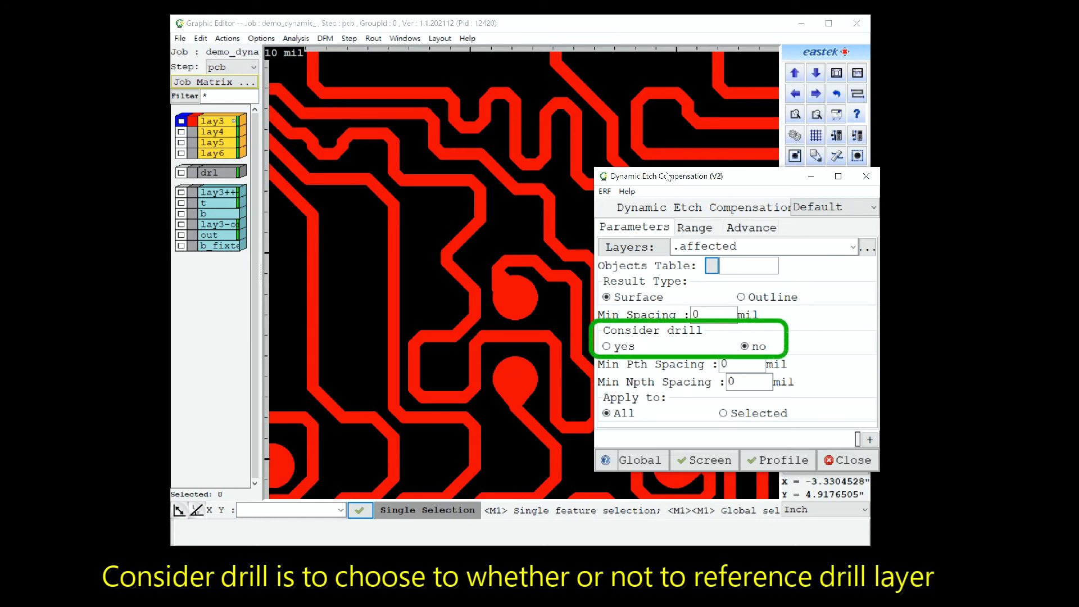
{"action": "left_click", "coordinate": [633, 247]}
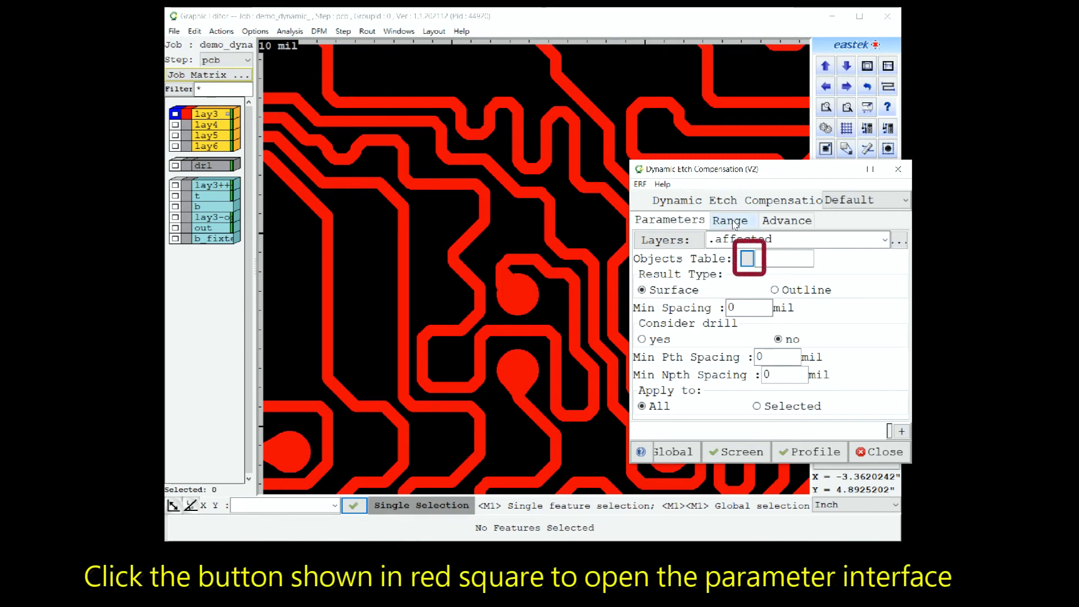
In the objects table designer, add an objects table named test1 with comment demo01 and delete the table named 22.
{"action": "left_click", "coordinate": [747, 260]}
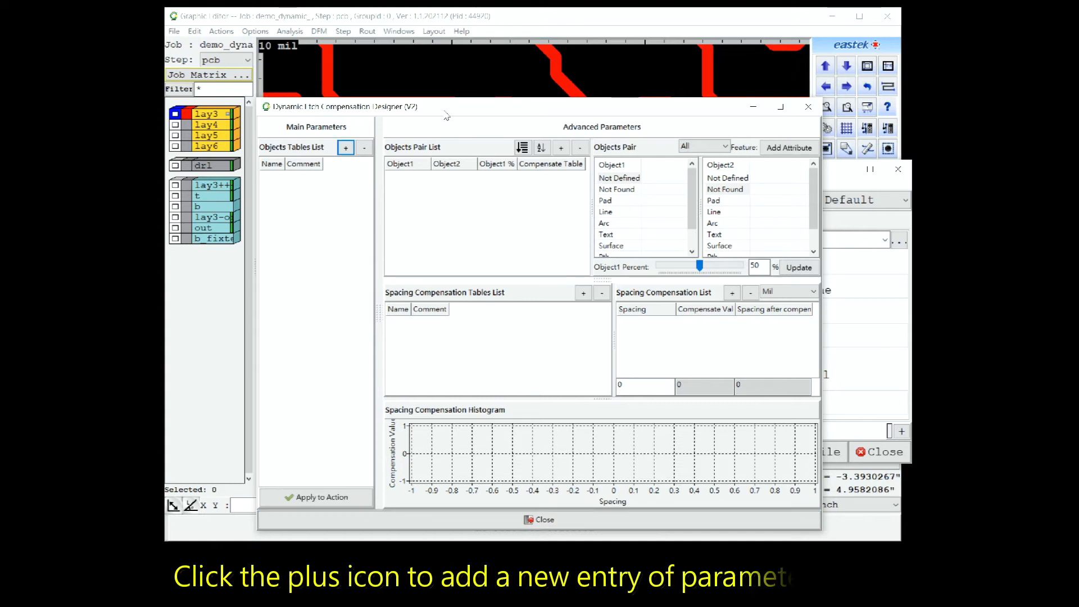
{"action": "left_click", "coordinate": [346, 148]}
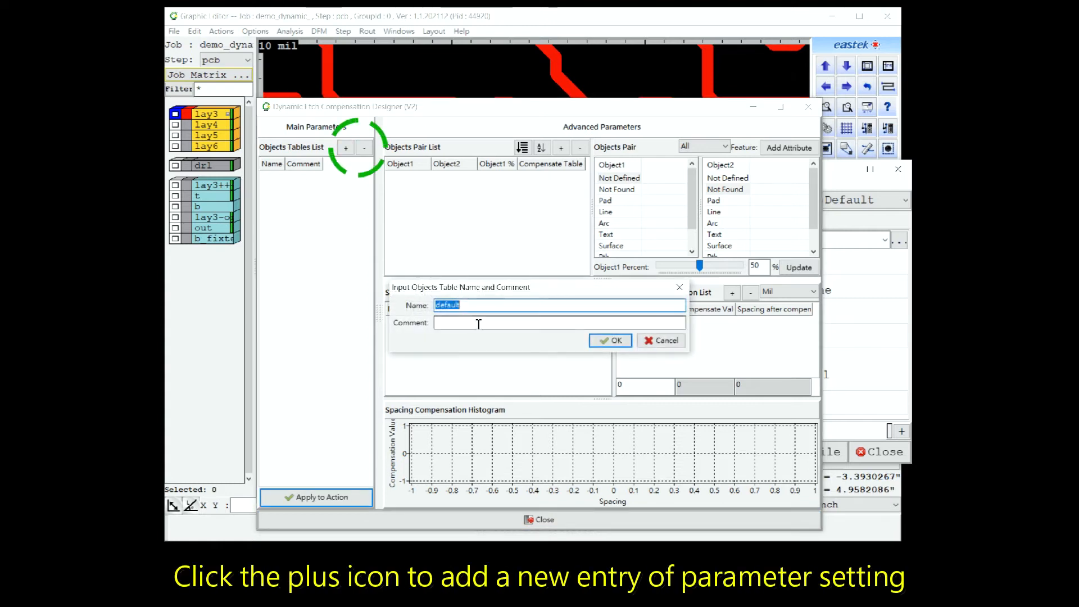
{"action": "type", "text": "test1"}
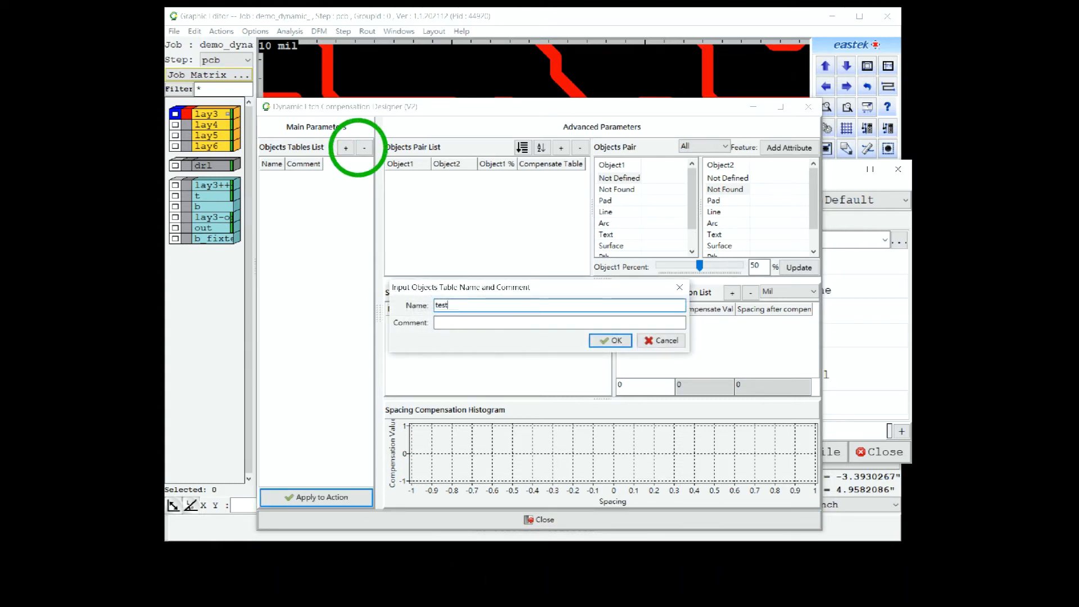
{"action": "left_click", "coordinate": [464, 324]}
{"action": "type", "text": "demo01"}
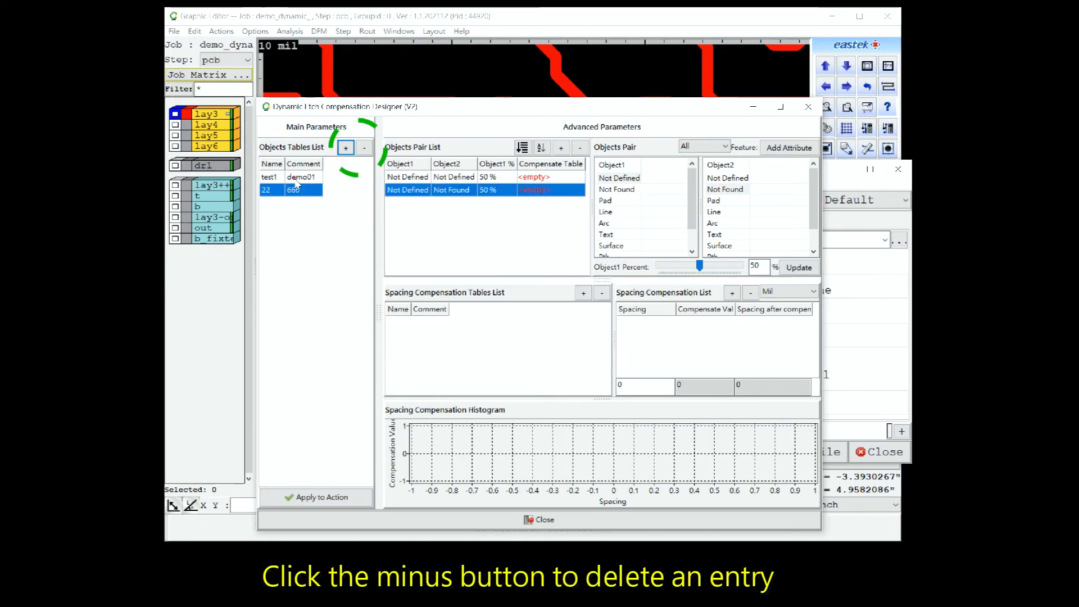
{"action": "left_click", "coordinate": [365, 149]}
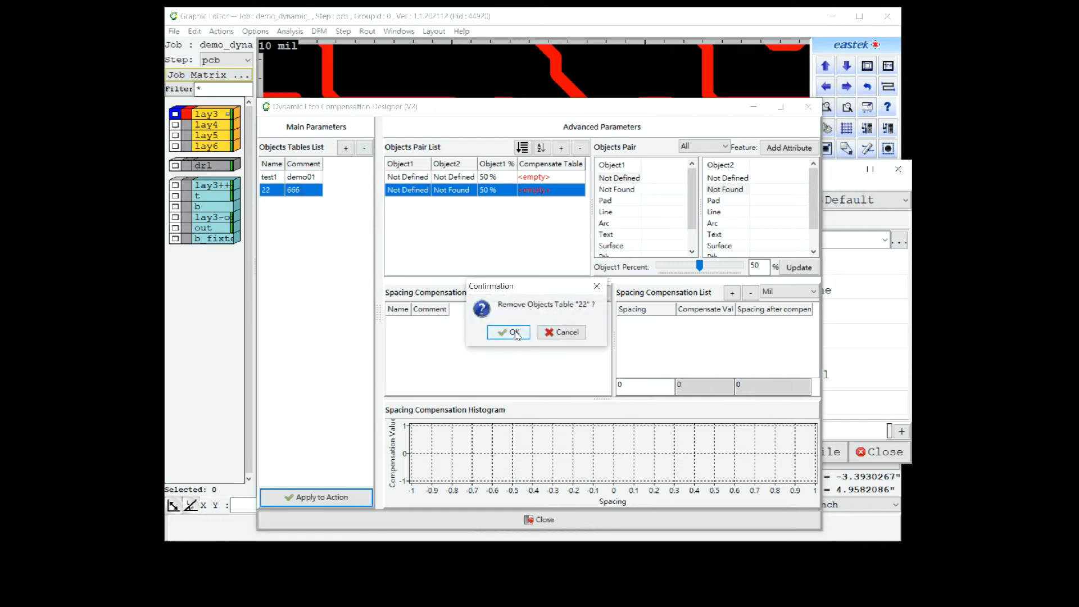
{"action": "left_click", "coordinate": [515, 333]}
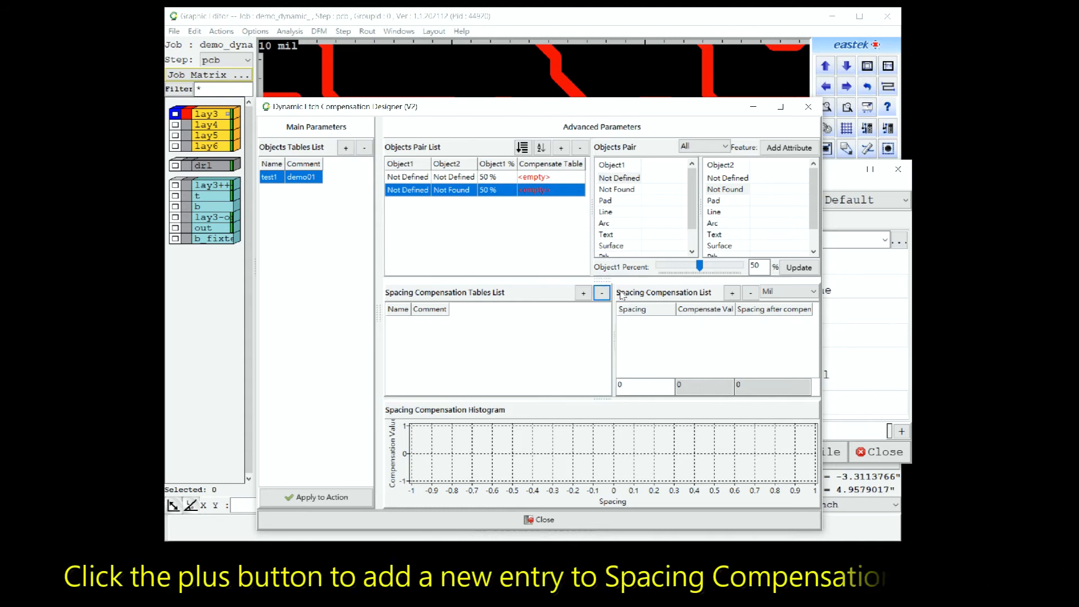
Add spacing compensation tables named d1 and d2, and delete table d2.
{"action": "left_click", "coordinate": [583, 293]}
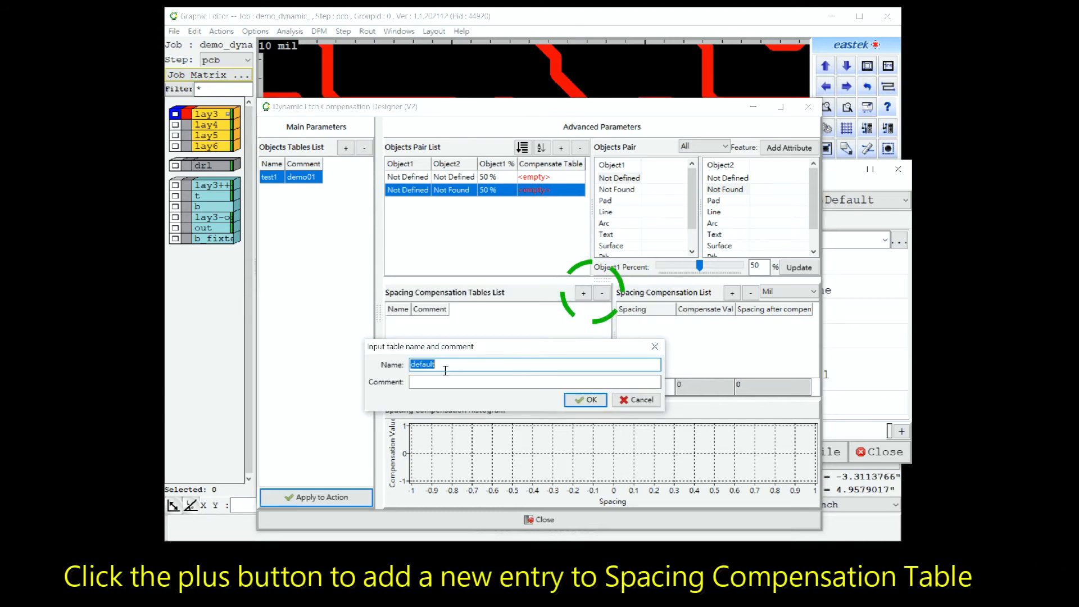
{"action": "type", "text": "d2"}
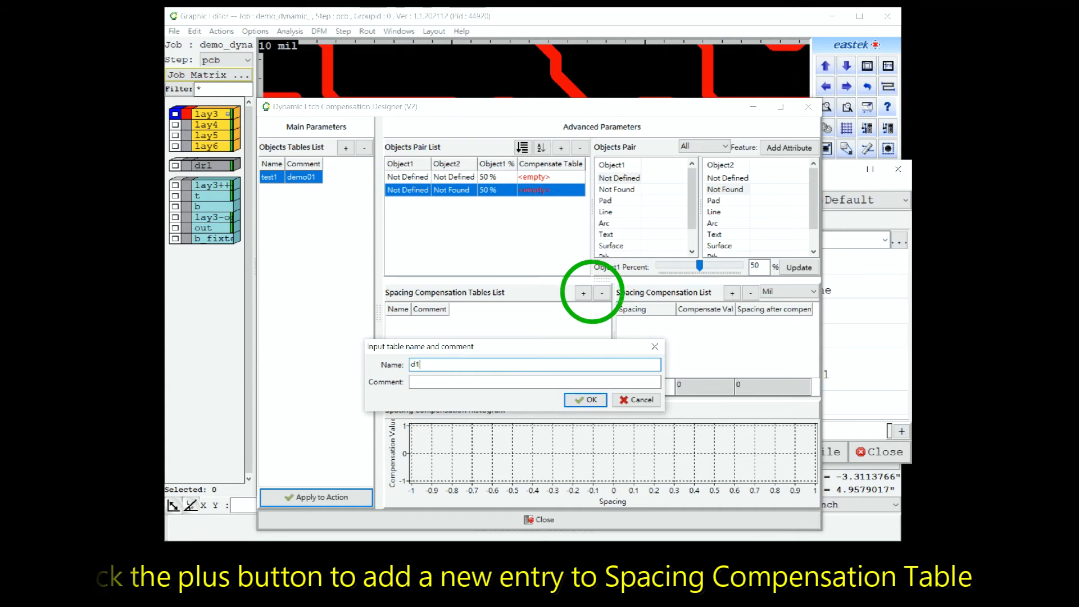
{"action": "left_click", "coordinate": [585, 400]}
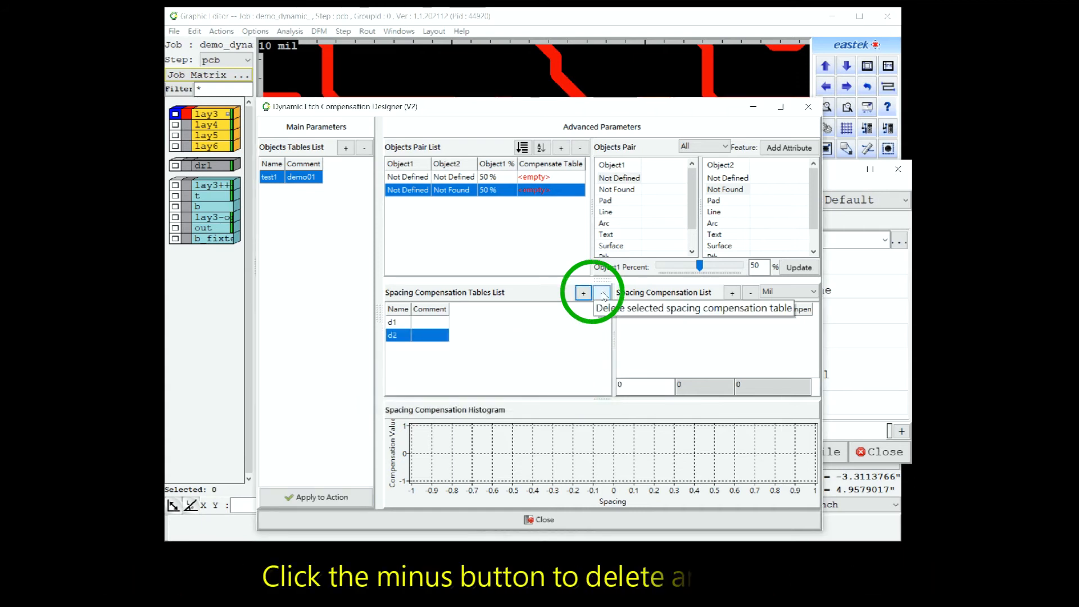
{"action": "left_click", "coordinate": [603, 294]}
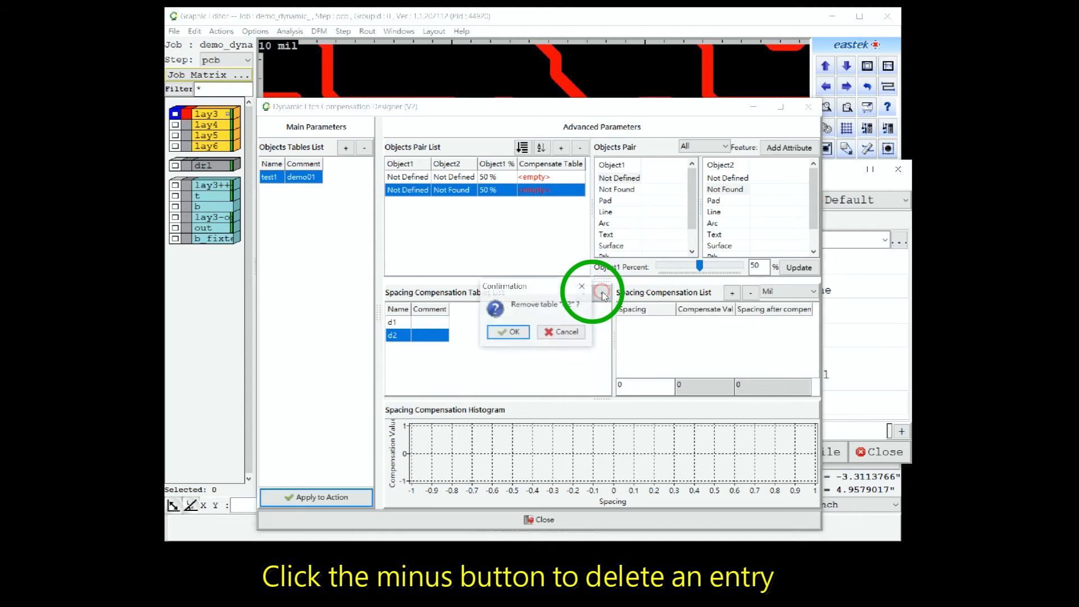
{"action": "left_click", "coordinate": [508, 333]}
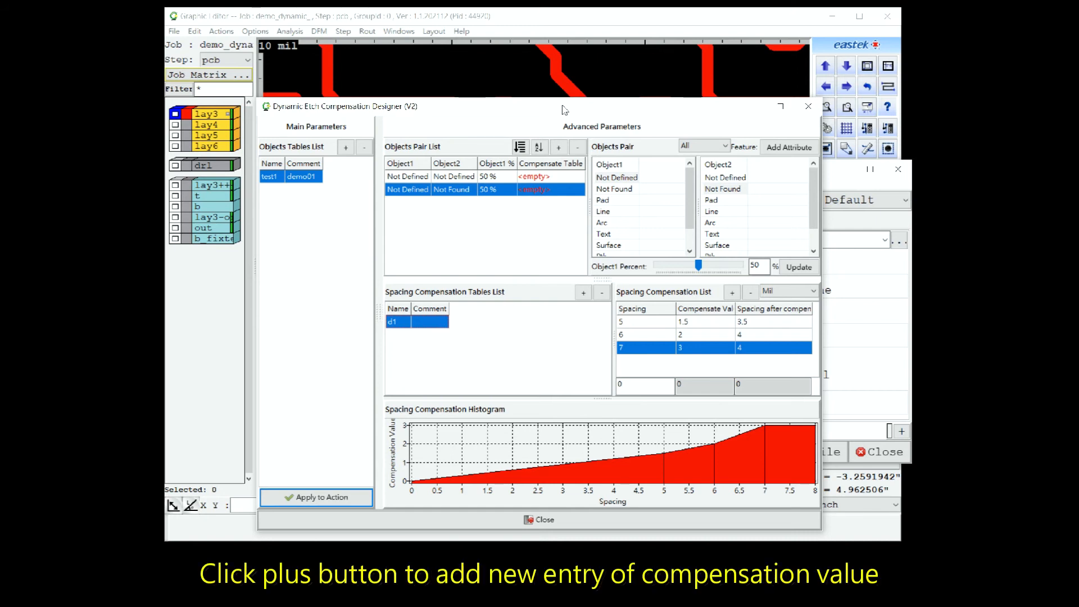
In table d1, add an entry with spacing 4 mil and compensation value 0.5, and delete the entry with spacing 7.
{"action": "left_click", "coordinate": [730, 293]}
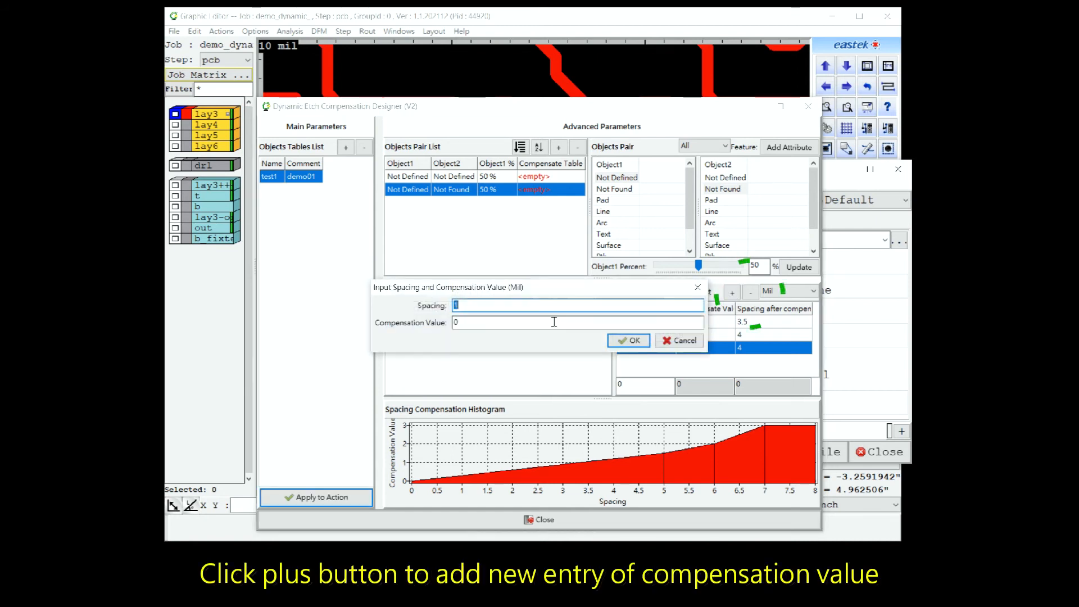
{"action": "left_click", "coordinate": [480, 321]}
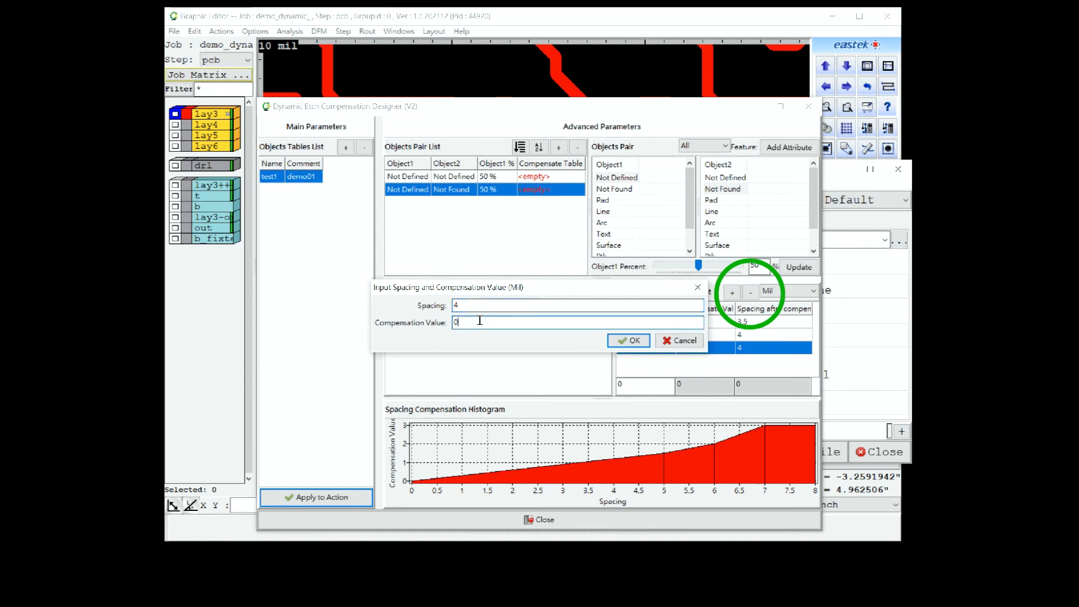
{"action": "type", "text": "0.5"}
{"action": "left_click", "coordinate": [630, 341]}
{"action": "left_click", "coordinate": [637, 361]}
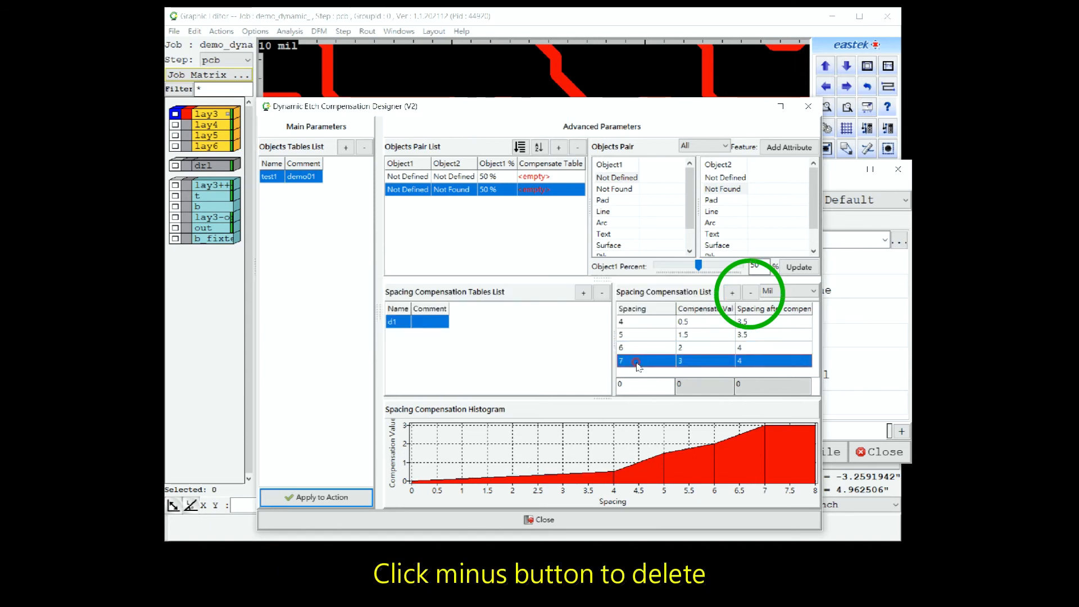
{"action": "left_click", "coordinate": [752, 293]}
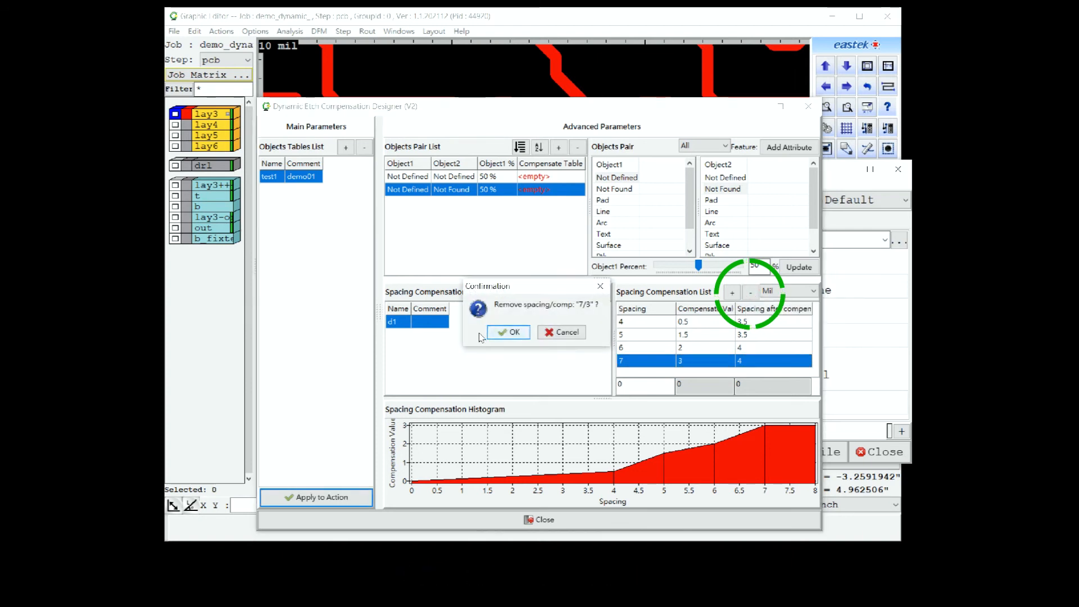
{"action": "left_click", "coordinate": [504, 332]}
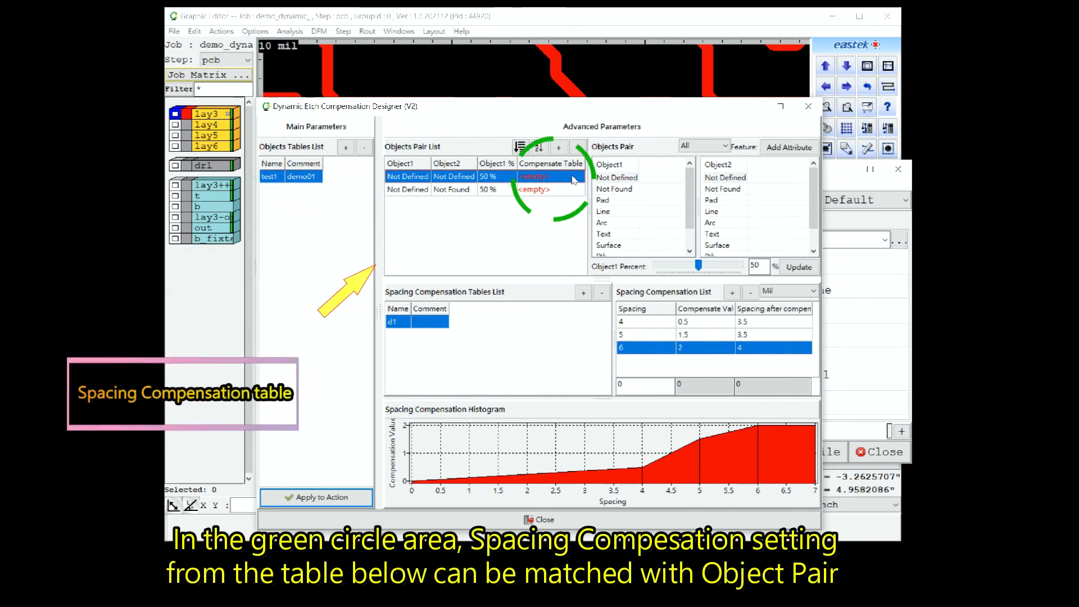
Assign spacing compensation table d1 to both pairs in the objects pair list, confirming each update.
{"action": "left_click", "coordinate": [574, 179]}
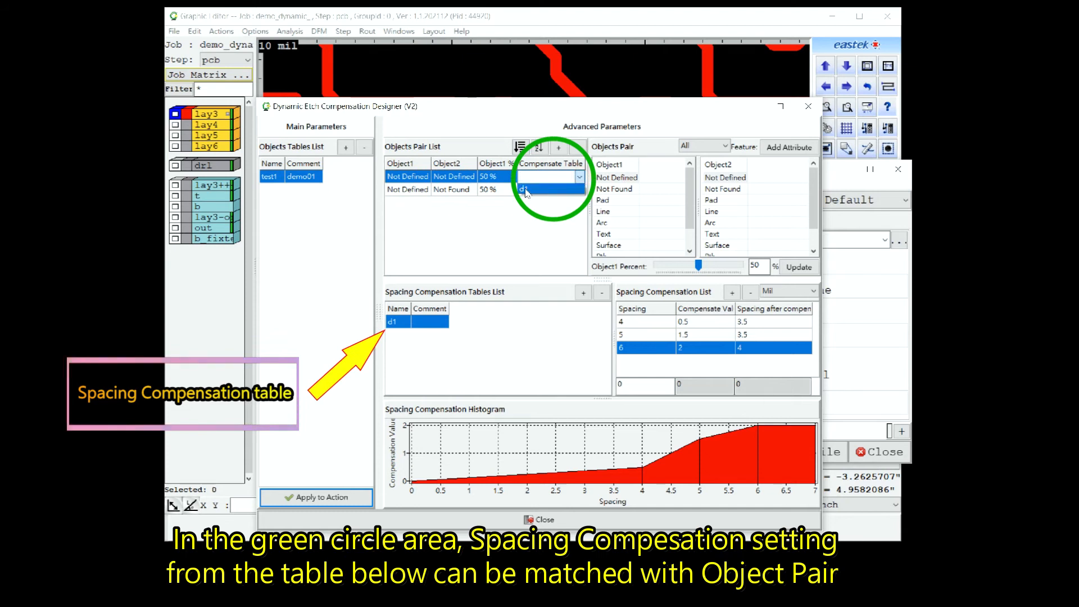
{"action": "left_click", "coordinate": [527, 189]}
{"action": "left_click", "coordinate": [515, 333]}
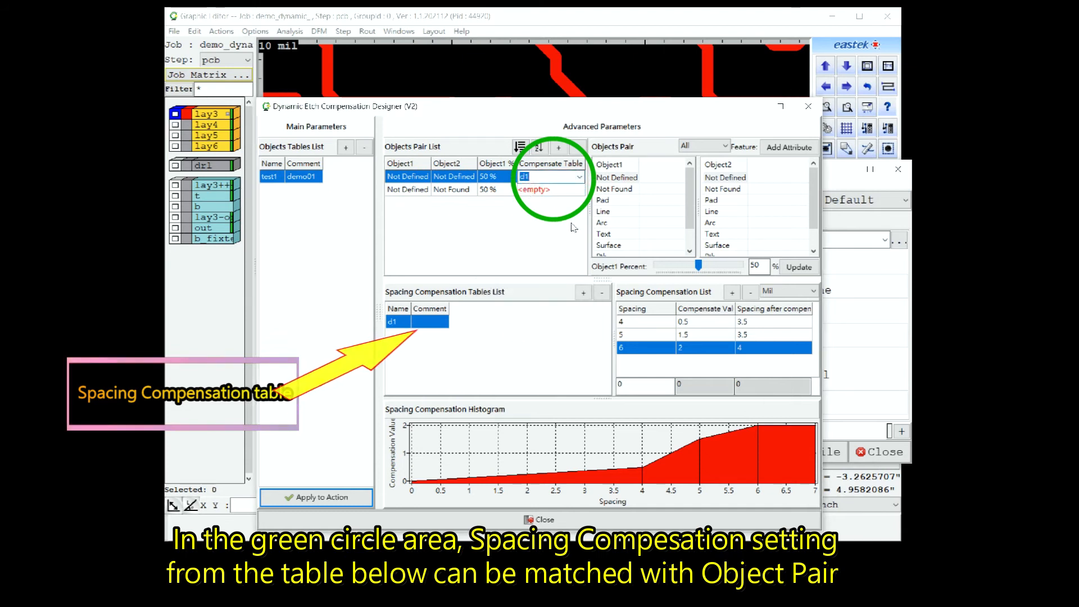
{"action": "left_click", "coordinate": [578, 190]}
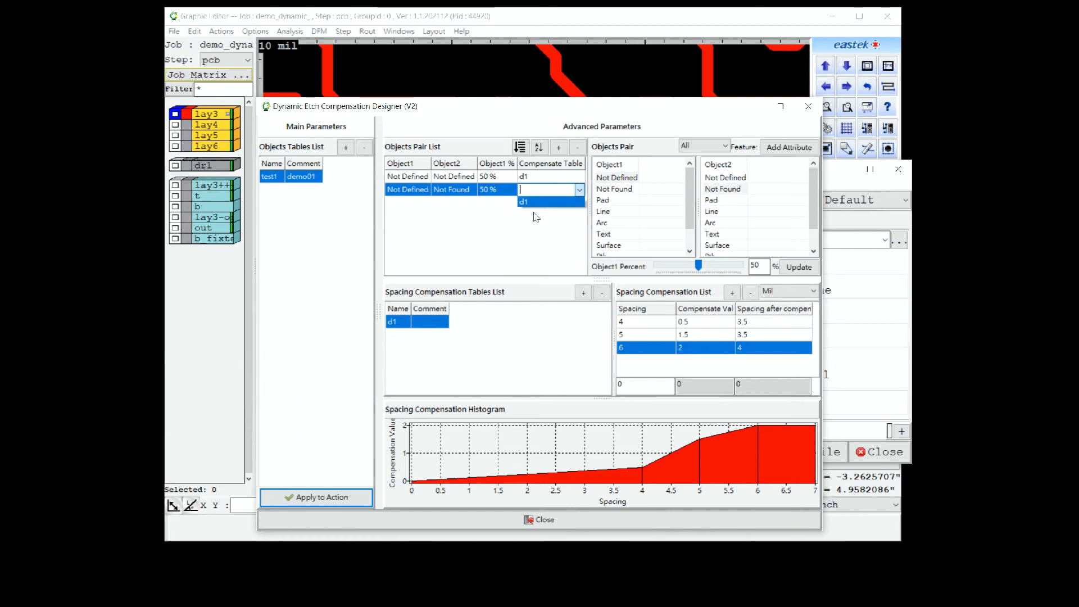
{"action": "left_click", "coordinate": [528, 202]}
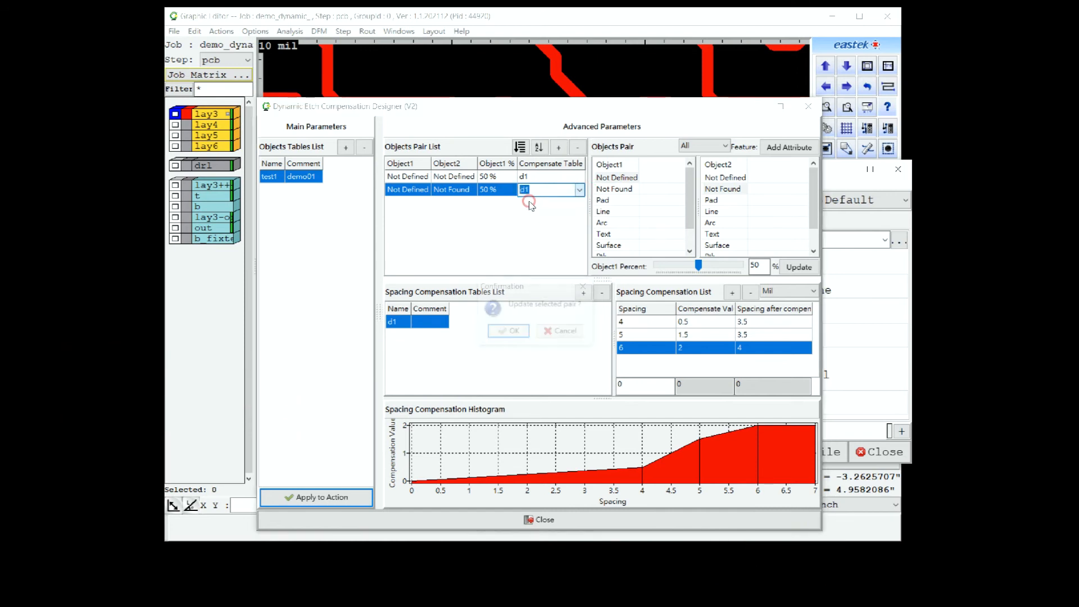
{"action": "left_click", "coordinate": [508, 332]}
{"action": "left_click", "coordinate": [460, 239]}
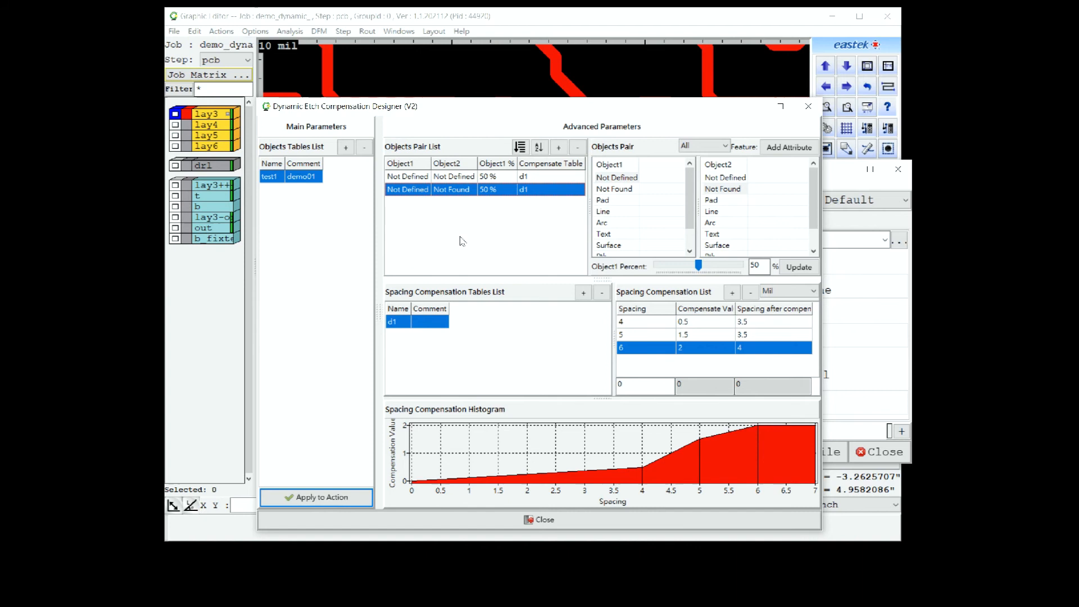
Add another Not Defined pair with table d1 to the objects pair list and delete it again.
{"action": "left_click", "coordinate": [560, 149]}
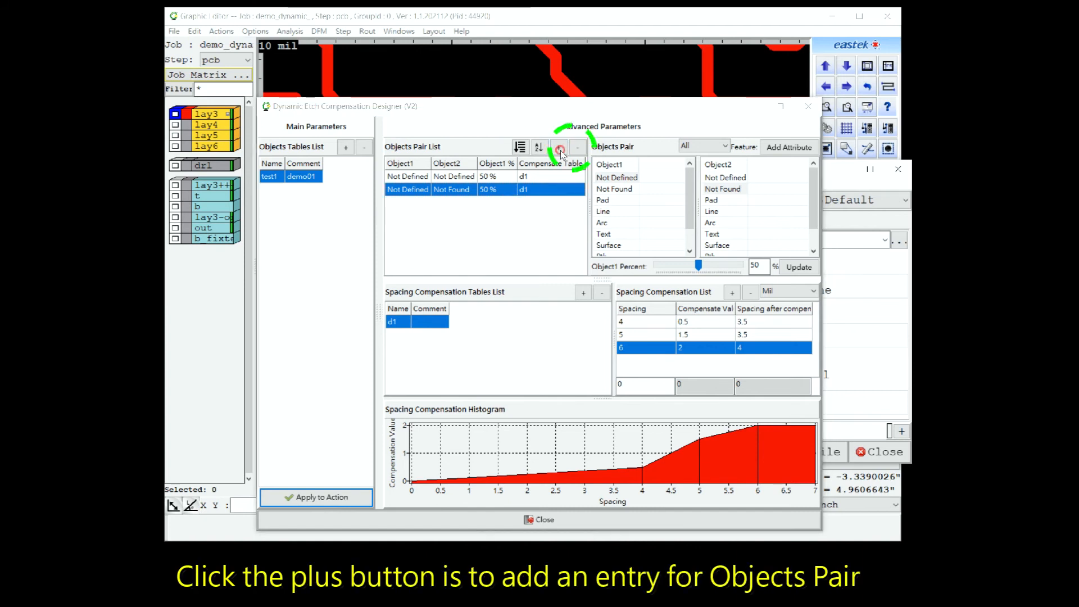
{"action": "left_click", "coordinate": [509, 332]}
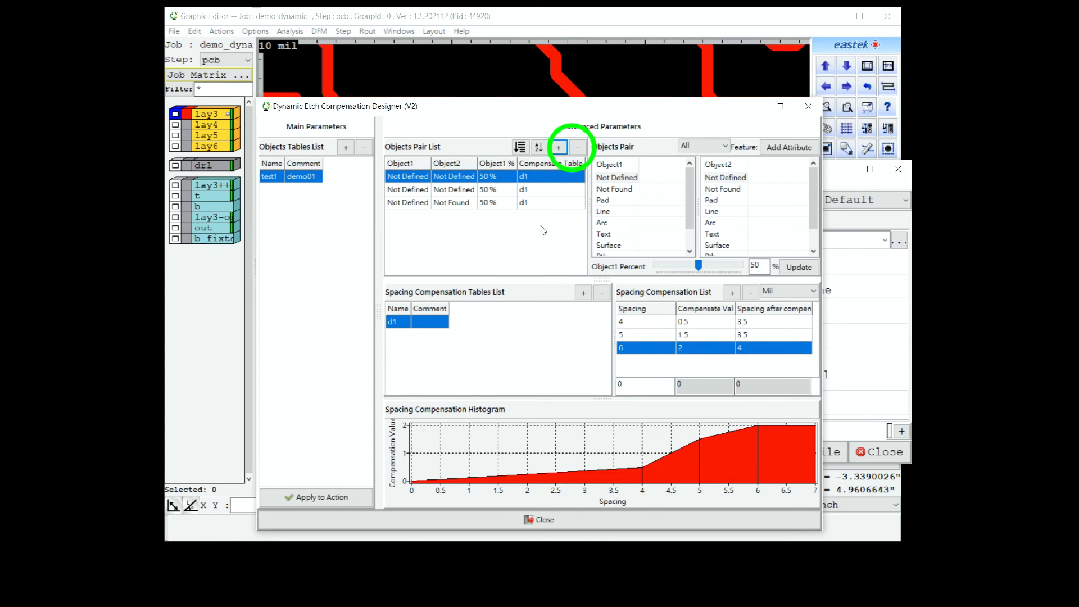
{"action": "left_click", "coordinate": [578, 149]}
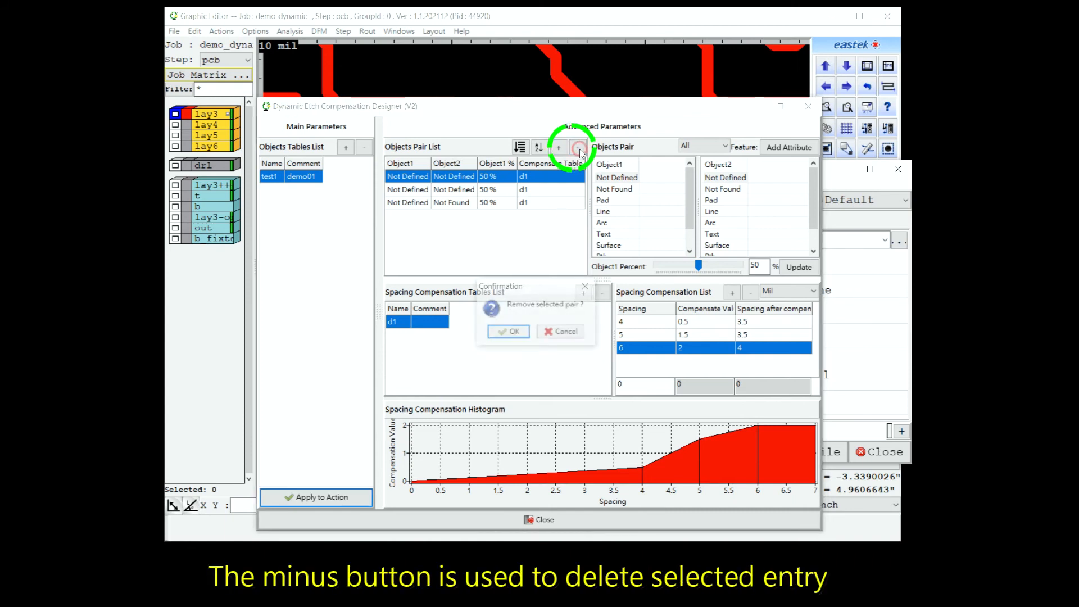
{"action": "left_click", "coordinate": [515, 332]}
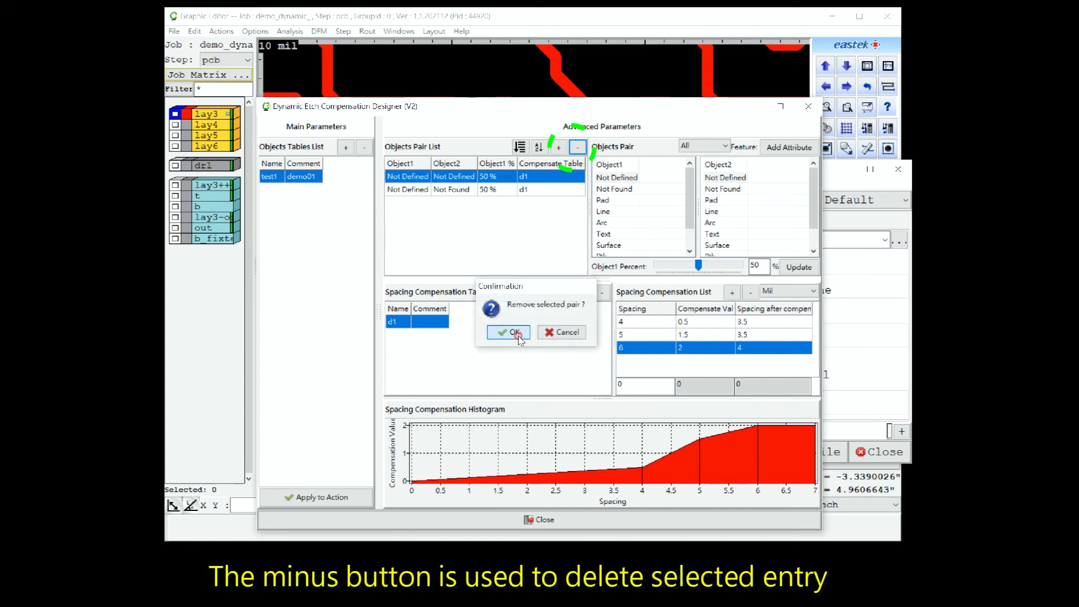
{"action": "left_click", "coordinate": [519, 258]}
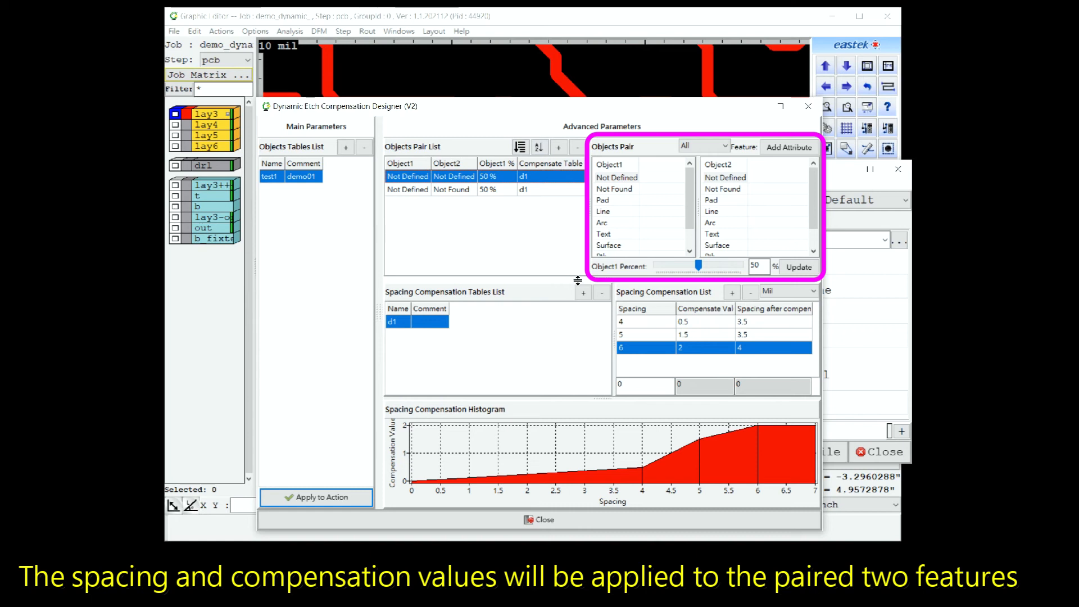
Change the first object pair to Pad and Line with an Object1 percentage of 30, and confirm the update.
{"action": "left_click", "coordinate": [613, 200]}
{"action": "left_click", "coordinate": [733, 213]}
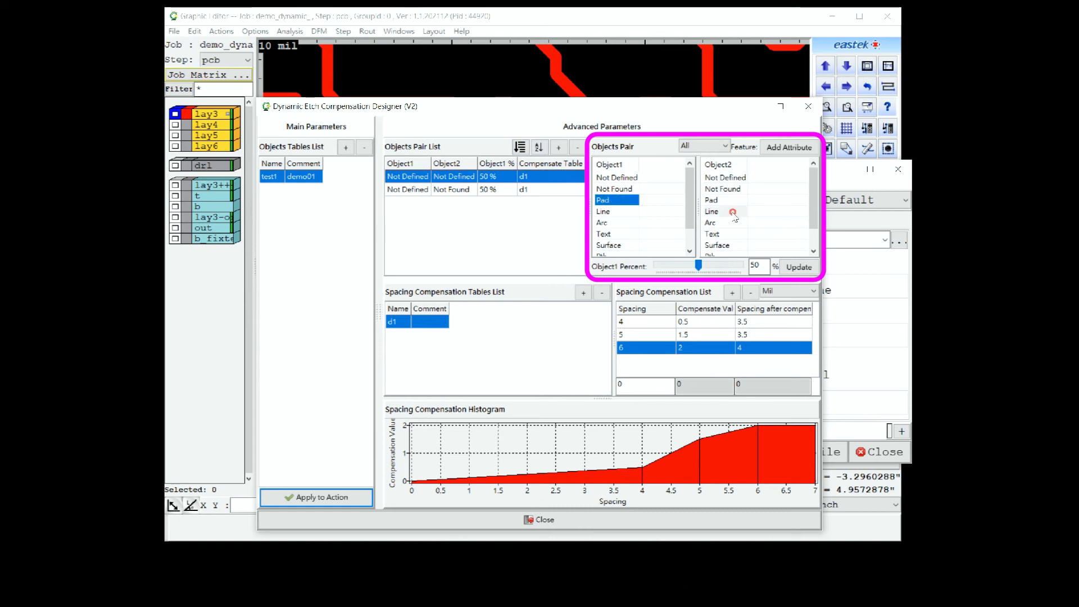
{"action": "left_click", "coordinate": [508, 331]}
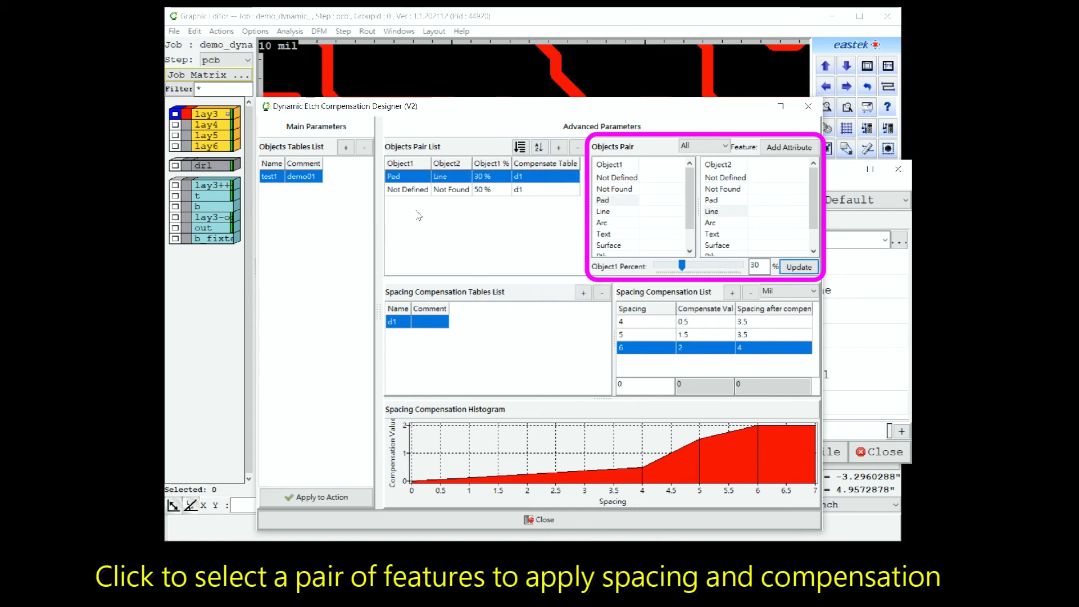
Change the second object pair to Surface and Line with an Object1 percentage of 10, and confirm the update.
{"action": "left_click", "coordinate": [409, 191]}
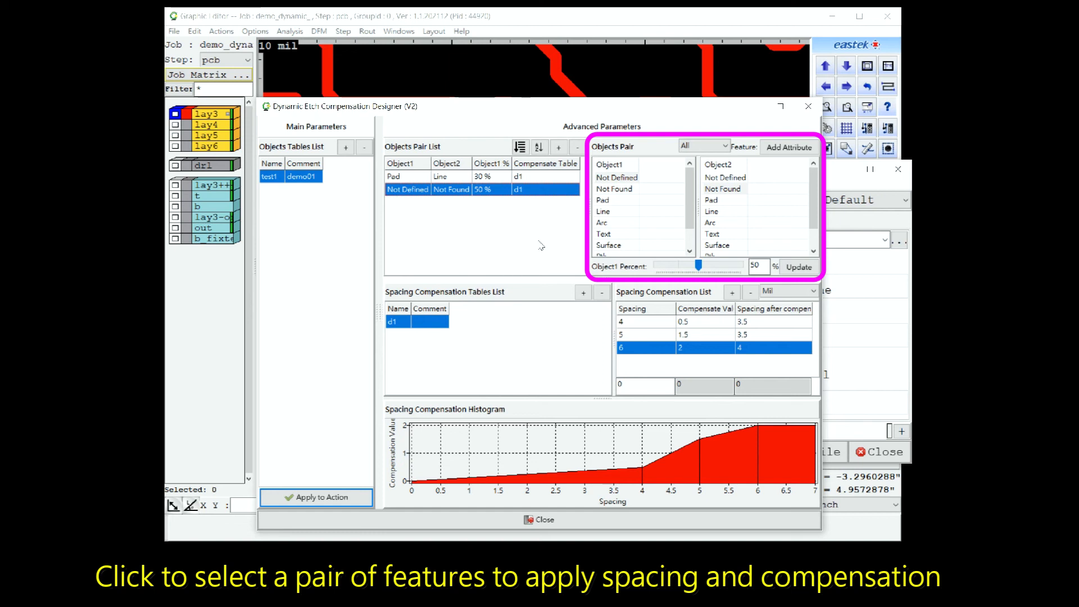
{"action": "left_click", "coordinate": [609, 246]}
{"action": "left_click", "coordinate": [725, 212]}
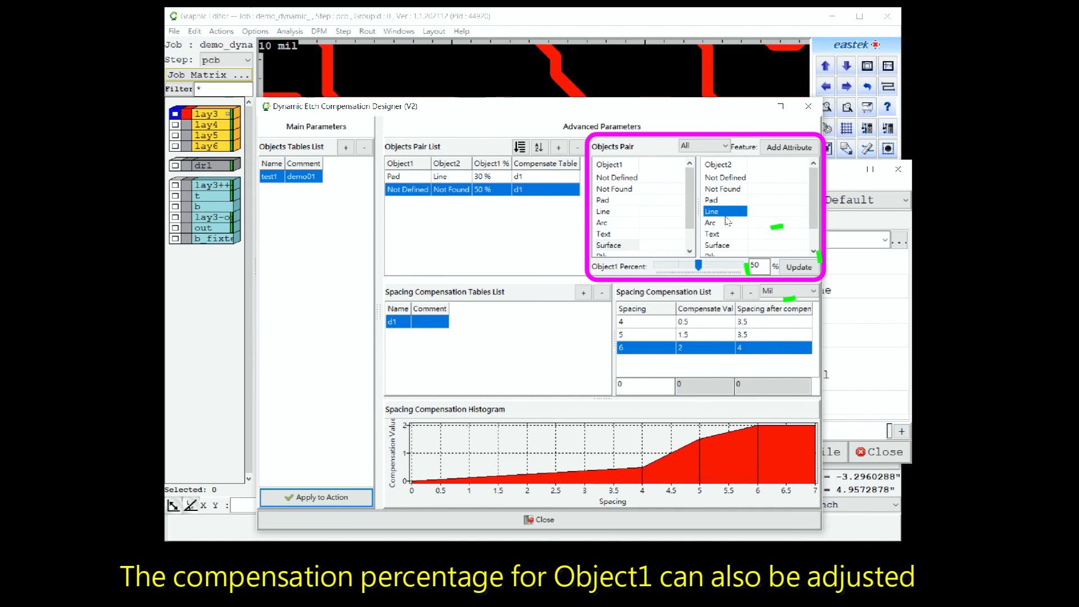
{"action": "double_click", "coordinate": [753, 265]}
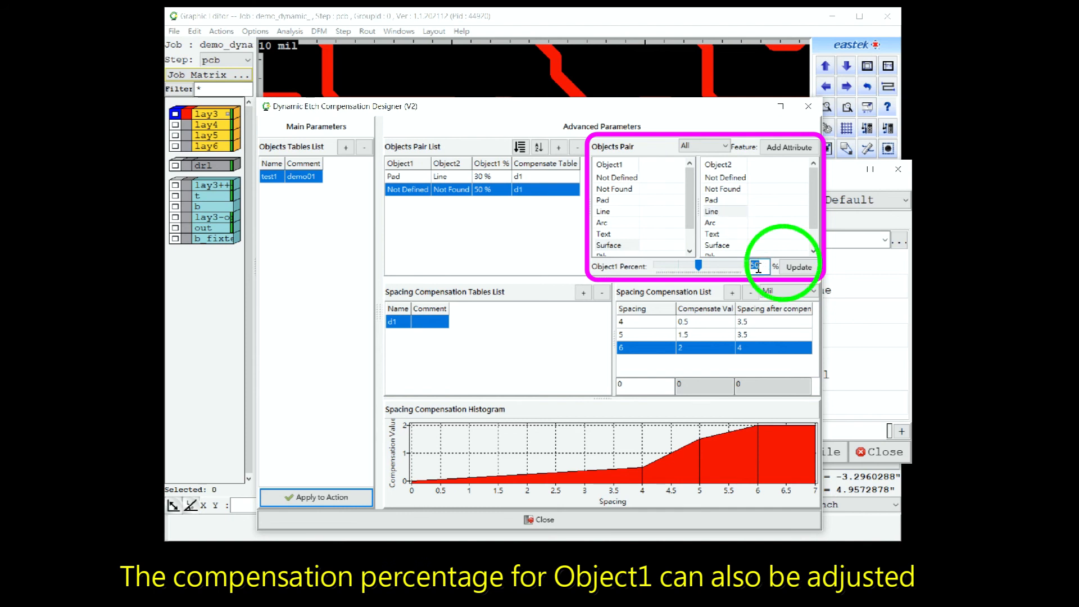
{"action": "type", "text": "10"}
{"action": "left_click", "coordinate": [784, 265]}
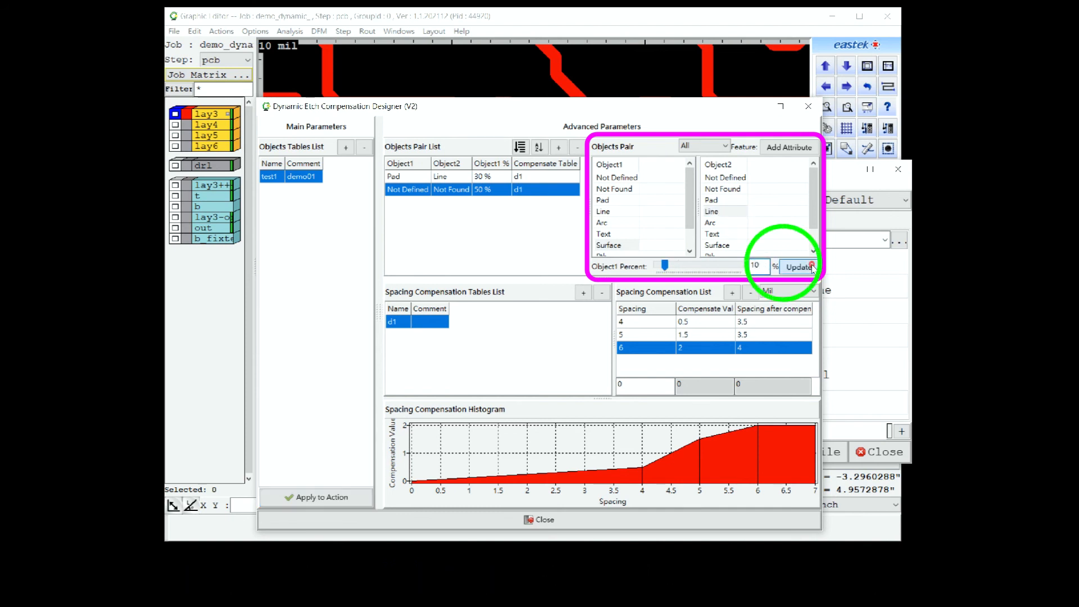
{"action": "left_click", "coordinate": [510, 332]}
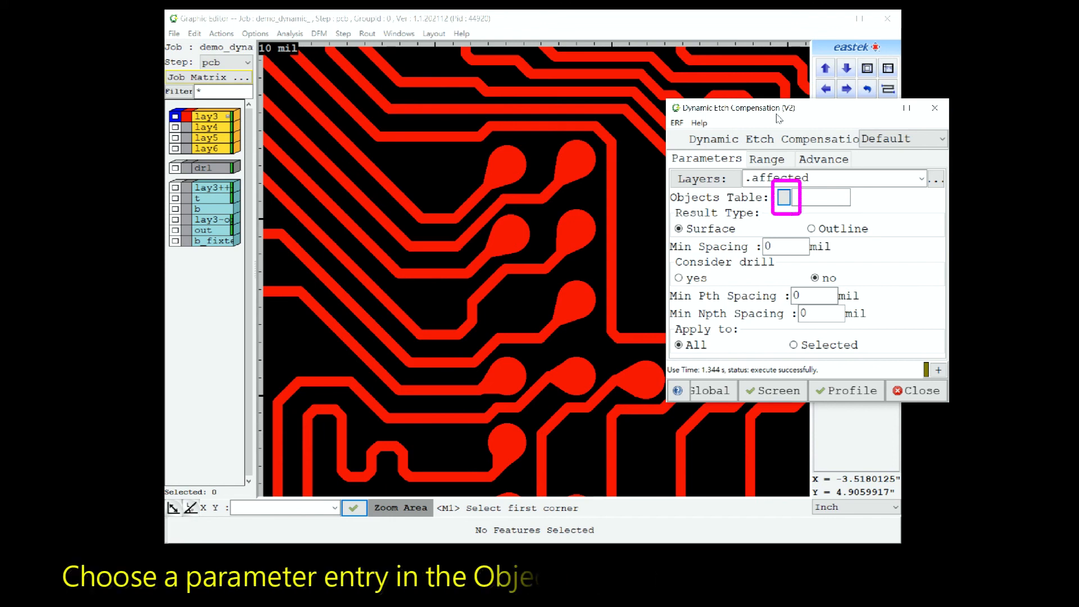
Apply objects table test1 to the Dynamic Etch Compensation action and run it on the screen area.
{"action": "left_click", "coordinate": [784, 197]}
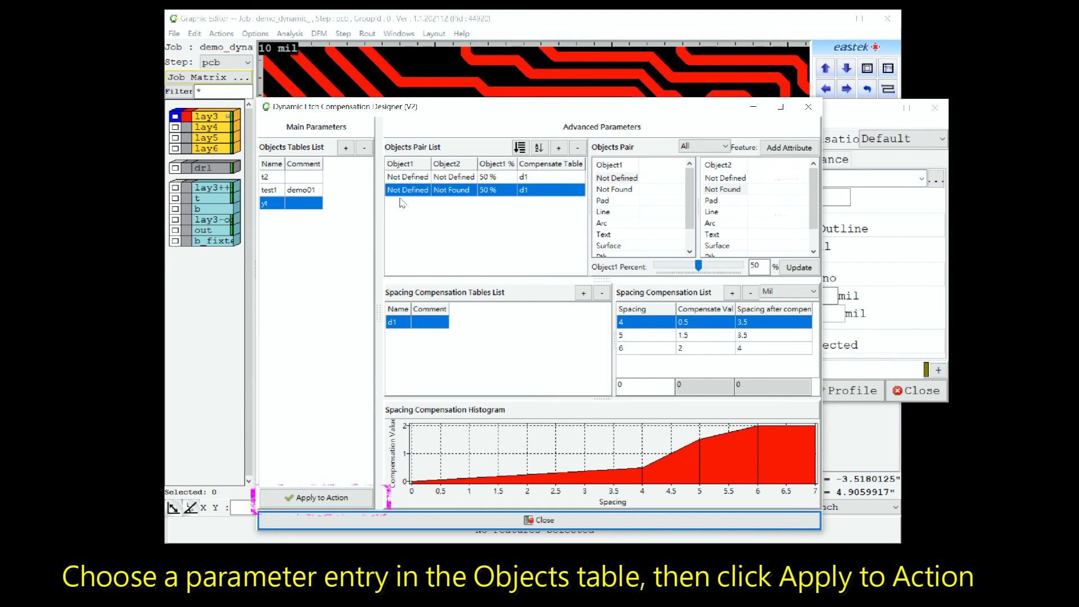
{"action": "left_click", "coordinate": [269, 190]}
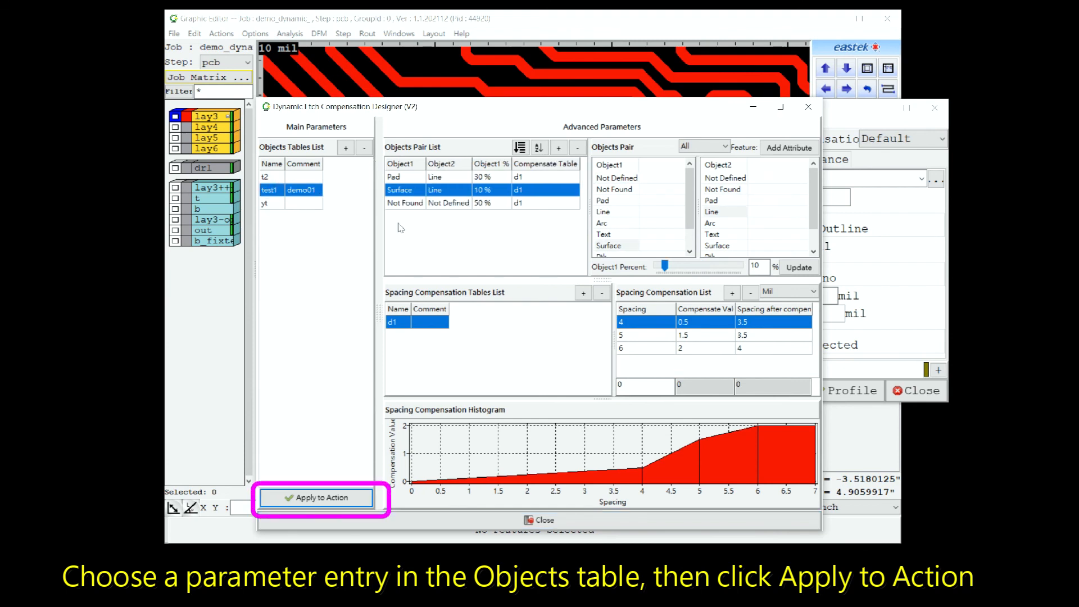
{"action": "left_click", "coordinate": [322, 498]}
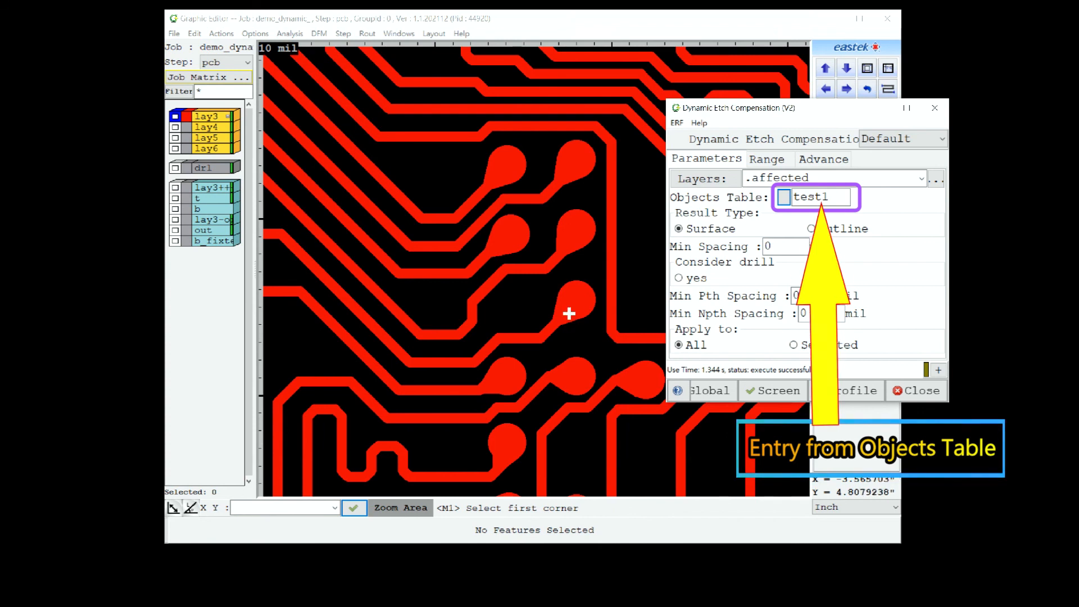
{"action": "left_click", "coordinate": [782, 392]}
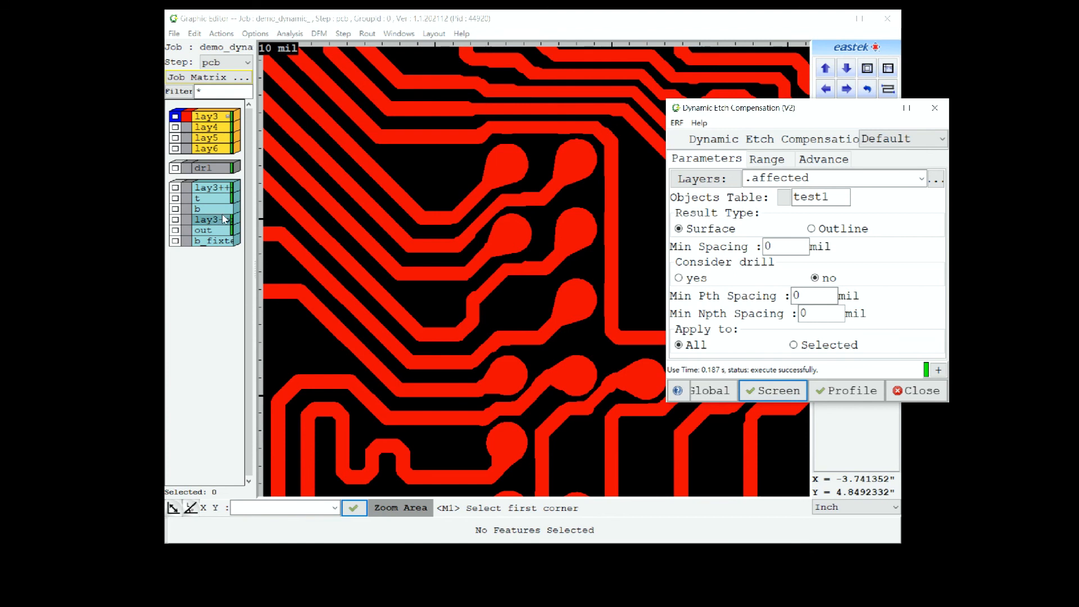
Display layer lay3++ over lay3 for comparison and single-select the compensated trace near the middle of the layout.
{"action": "left_click", "coordinate": [214, 189]}
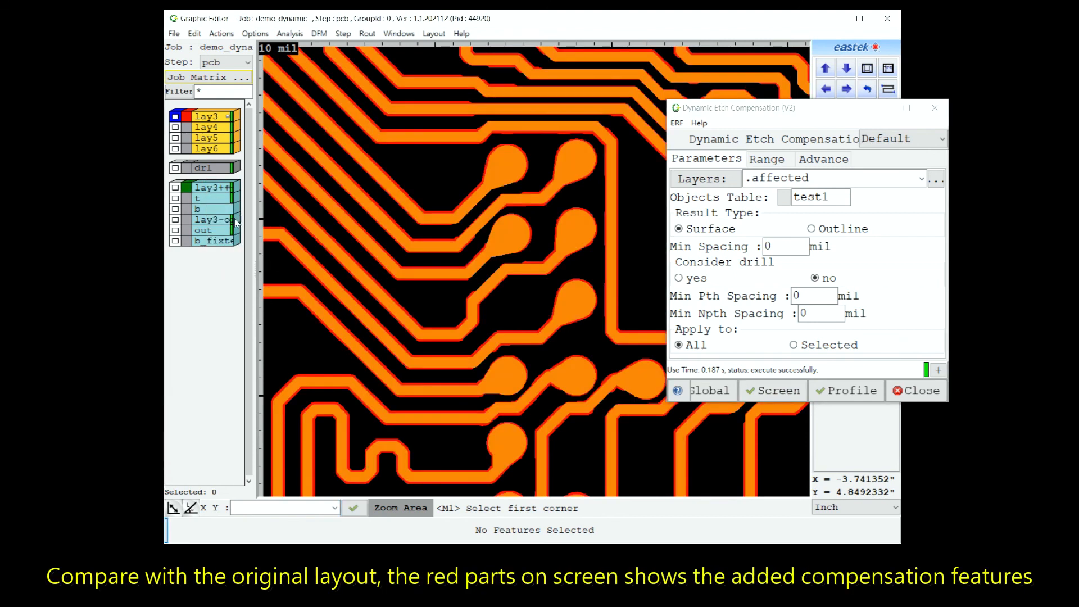
{"action": "right_click", "coordinate": [430, 340]}
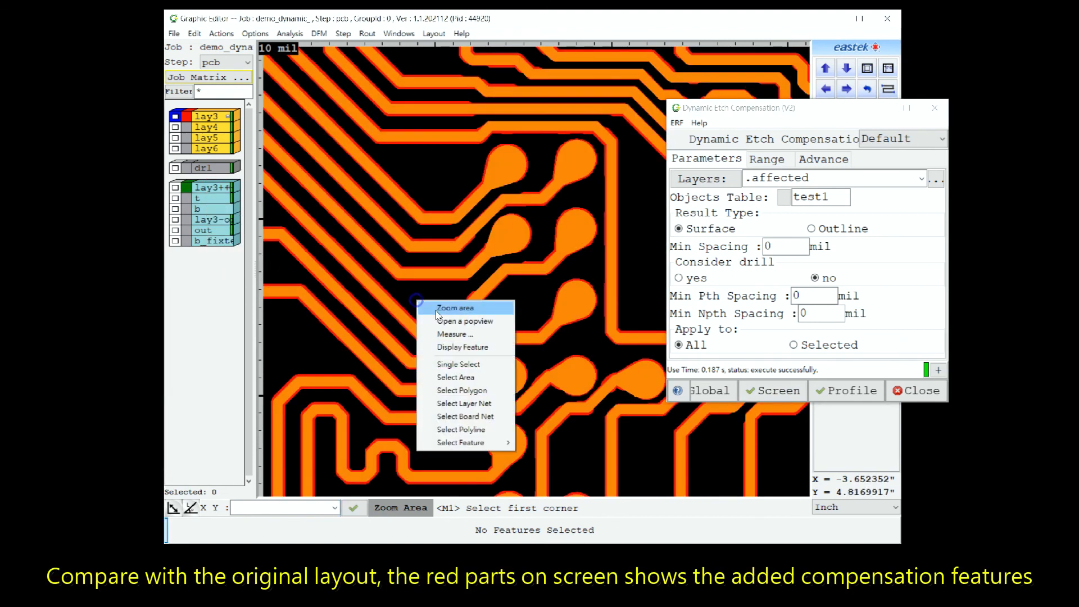
{"action": "left_click", "coordinate": [442, 367]}
{"action": "left_click", "coordinate": [442, 331]}
{"action": "left_click", "coordinate": [441, 333]}
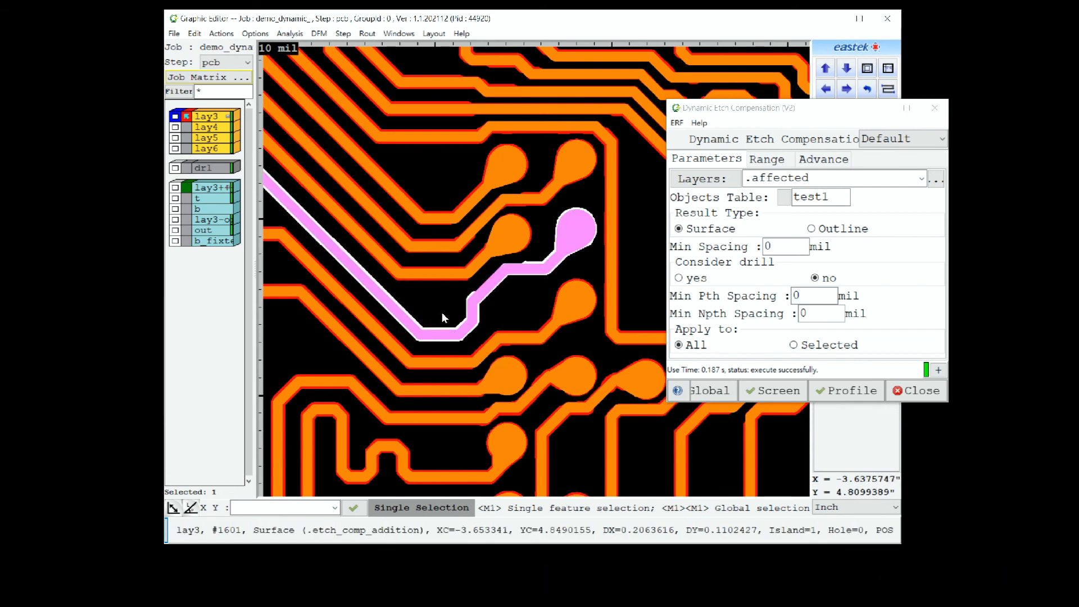